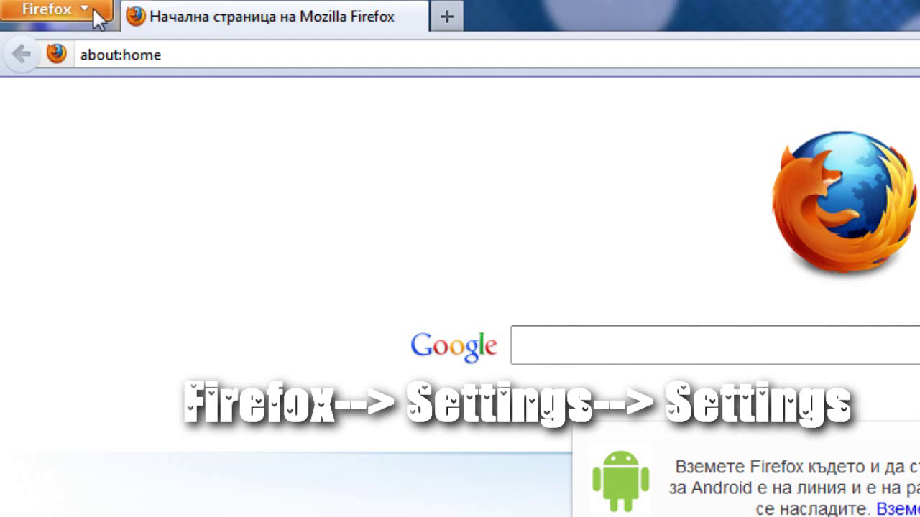
Open Firefox's privacy options and show the list of stored cookies
{"action": "left_click", "coordinate": [97, 17]}
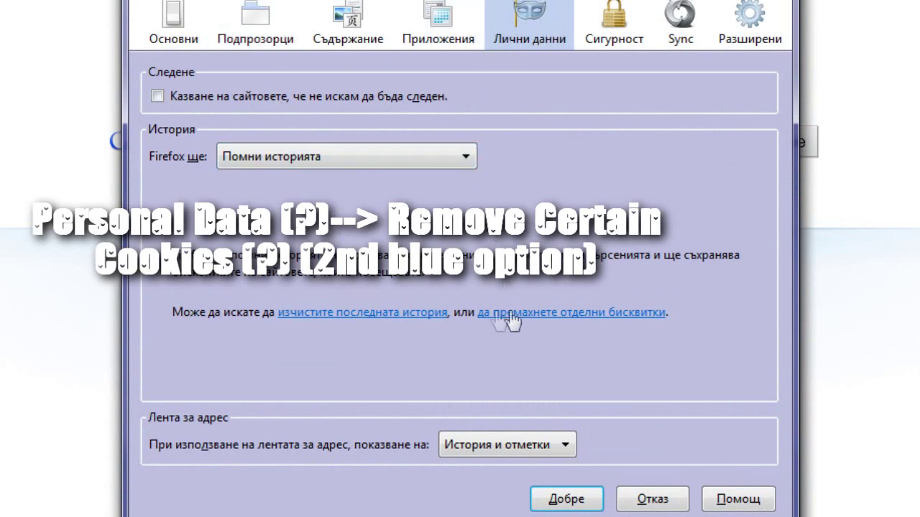
{"action": "left_click", "coordinate": [555, 314]}
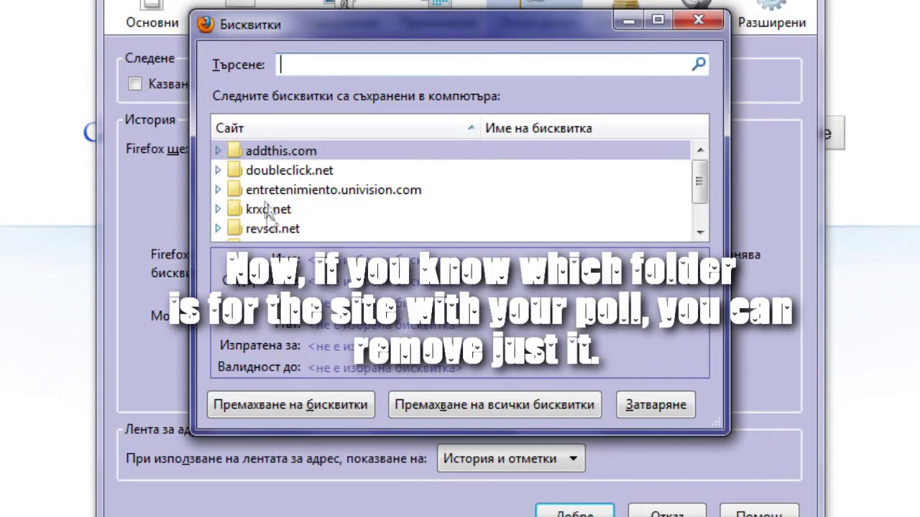
Remove the entretenimiento.univision.com cookies, then close the cookie list and Options
{"action": "left_click", "coordinate": [243, 191]}
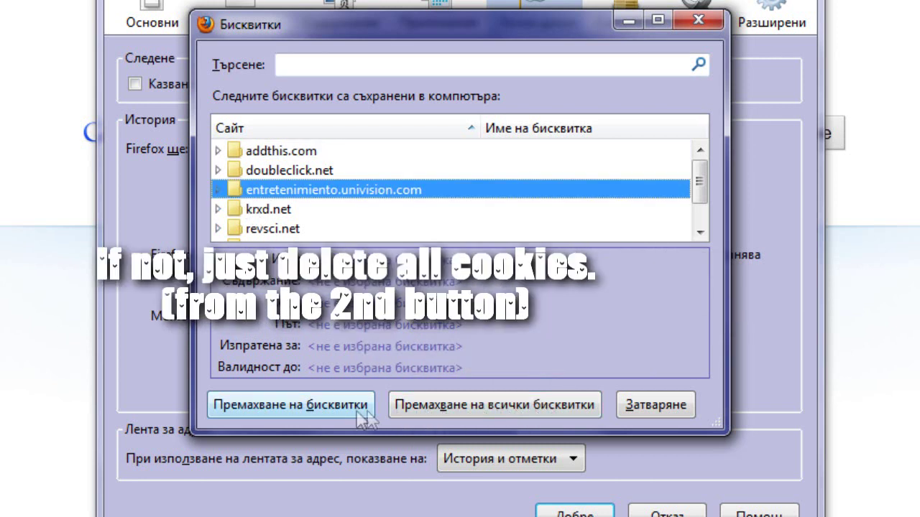
{"action": "left_click", "coordinate": [363, 418]}
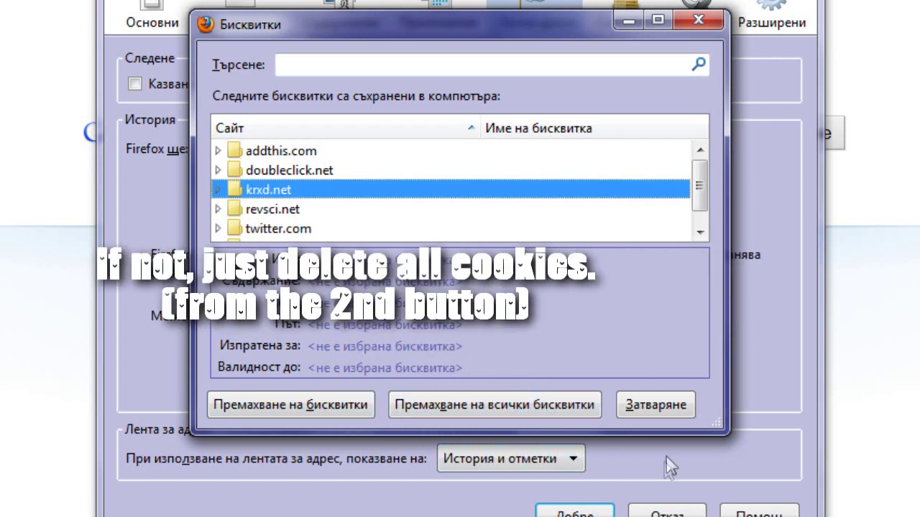
{"action": "left_click", "coordinate": [655, 404]}
{"action": "left_click", "coordinate": [575, 512]}
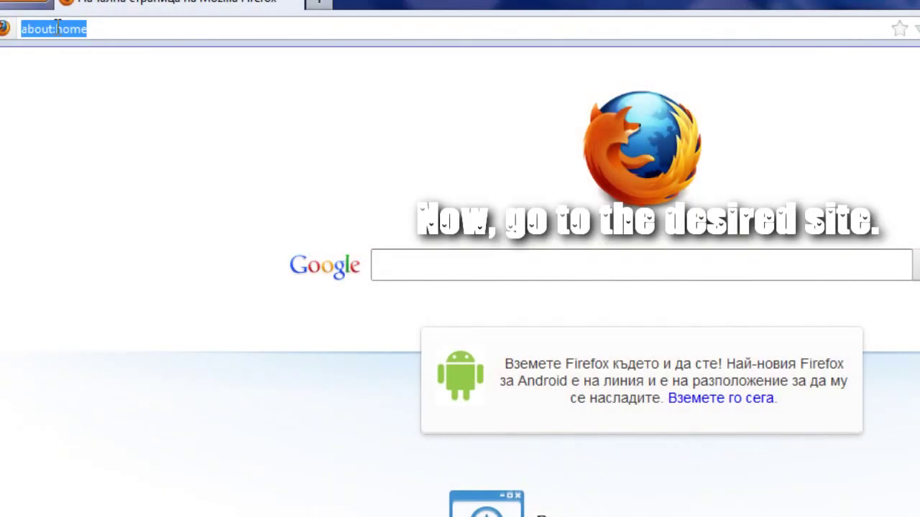
Load the pasted Univision teen poll URL and vote for Diego Boneta
{"action": "right_click", "coordinate": [57, 30]}
{"action": "left_click", "coordinate": [131, 115]}
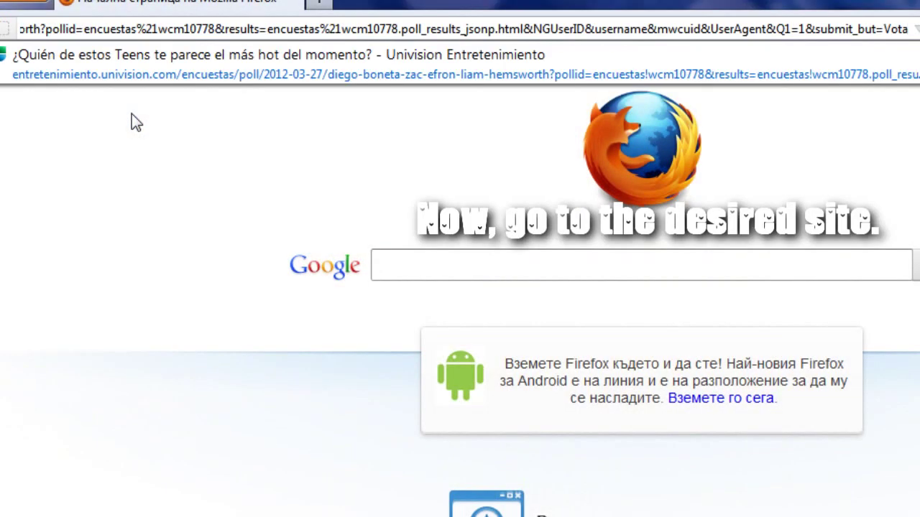
{"action": "key", "text": "Return"}
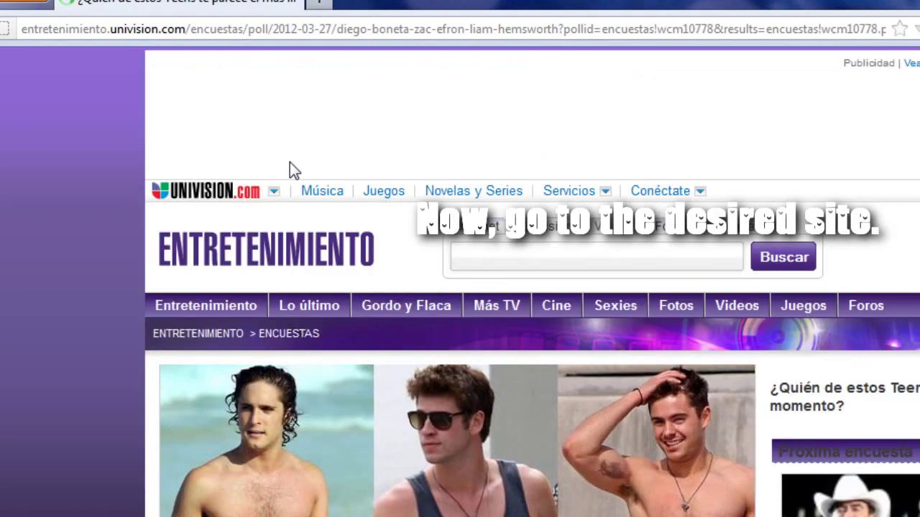
{"action": "scroll", "coordinate": [816, 379], "scroll_direction": "down", "scroll_amount": 3}
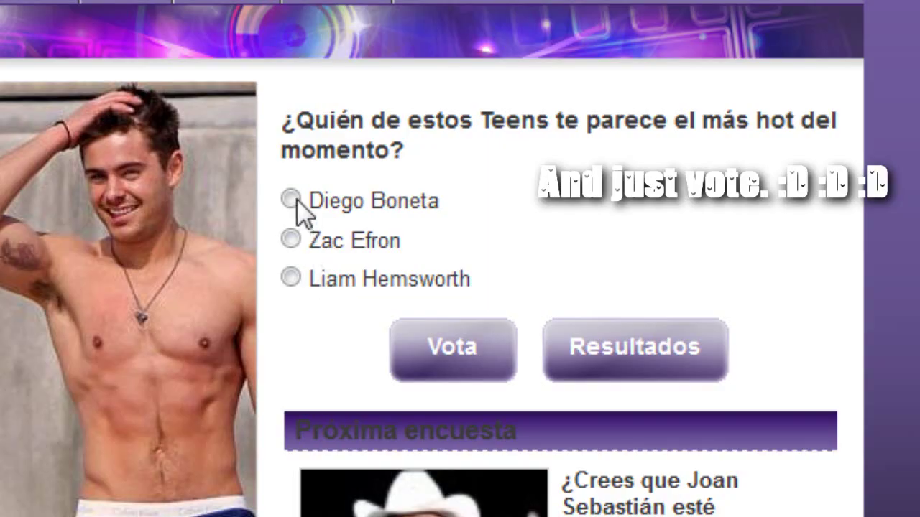
{"action": "left_click", "coordinate": [291, 199]}
{"action": "left_click", "coordinate": [450, 345]}
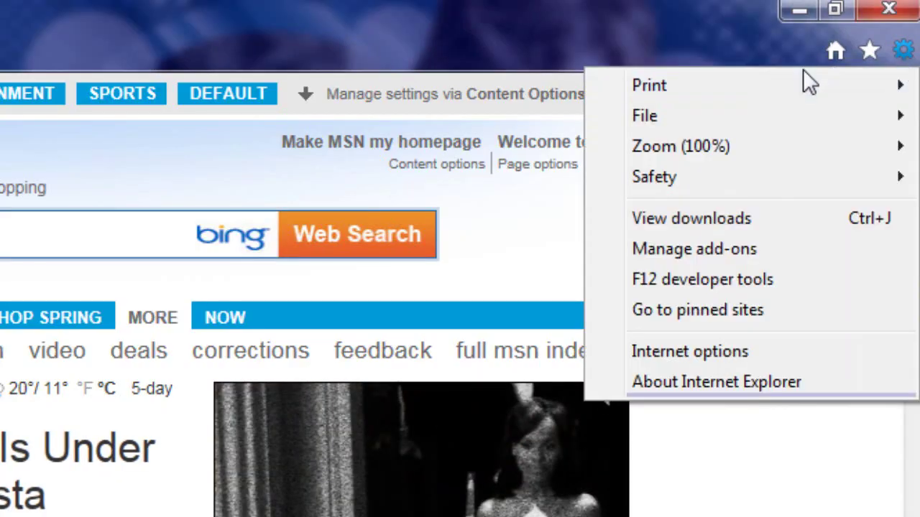
{"action": "mouse_move", "coordinate": [654, 177]}
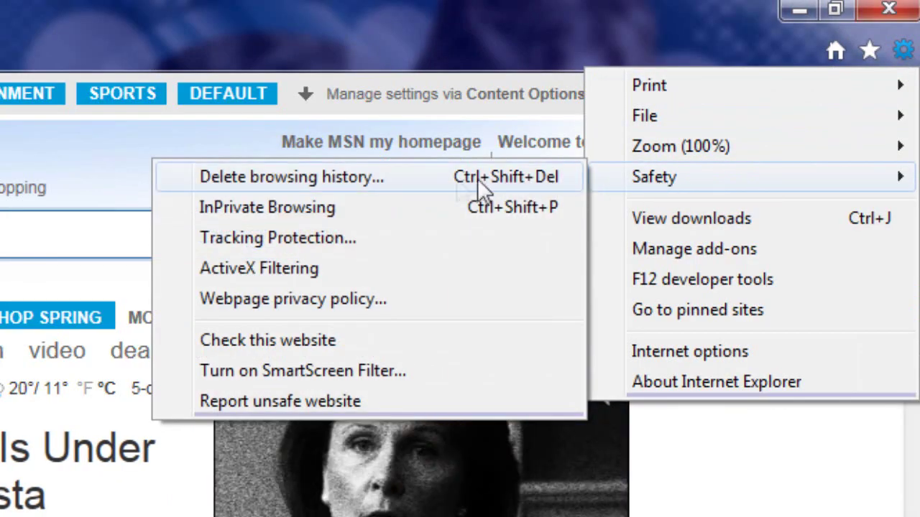
Delete Internet Explorer's browsing history including cookies, then paste the poll URL
{"action": "left_click", "coordinate": [390, 184]}
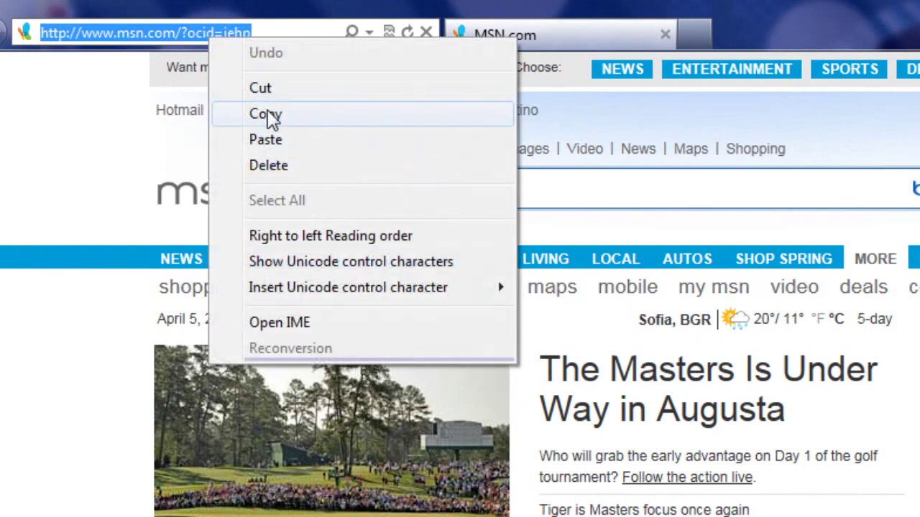
{"action": "left_click", "coordinate": [276, 139]}
Reload the Univision teen poll and submit another vote for Diego Boneta
{"action": "key", "text": "Return"}
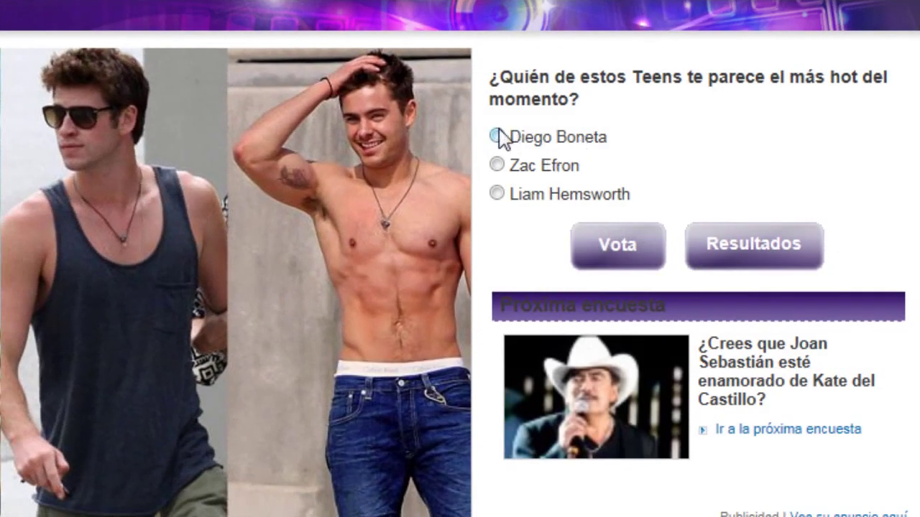
{"action": "left_click", "coordinate": [649, 251]}
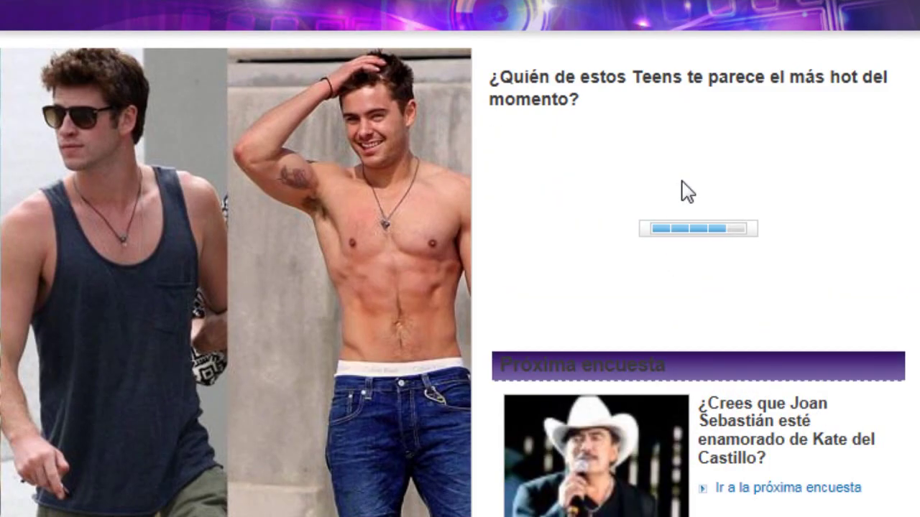